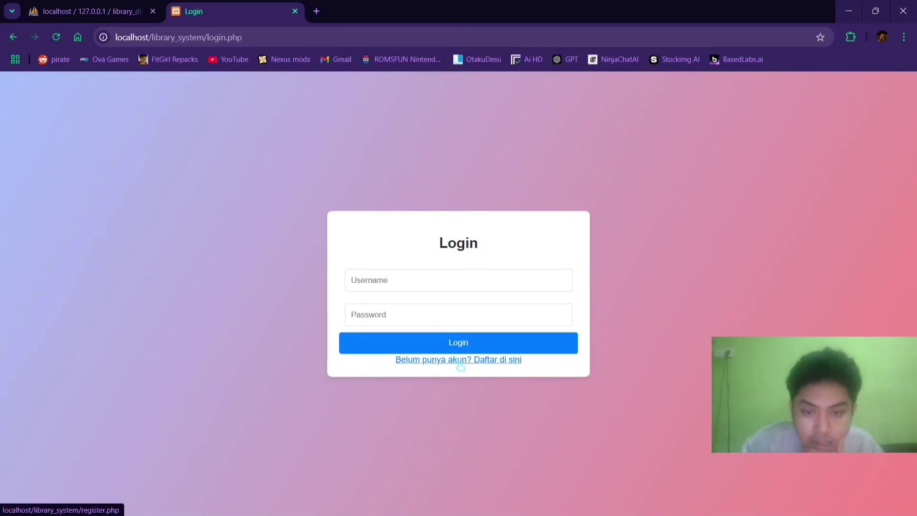
Register a new library account, entering the member's full name, username and account password
click(460, 366)
click(381, 269)
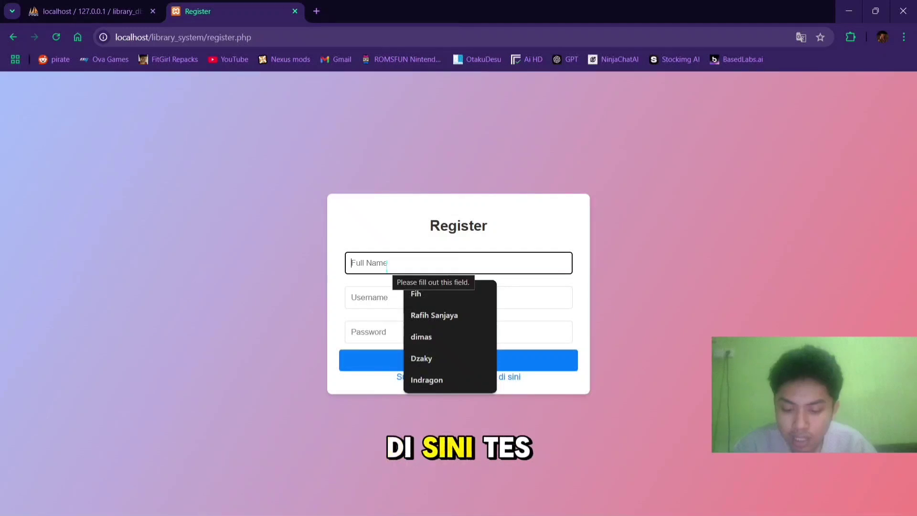
text(tet)
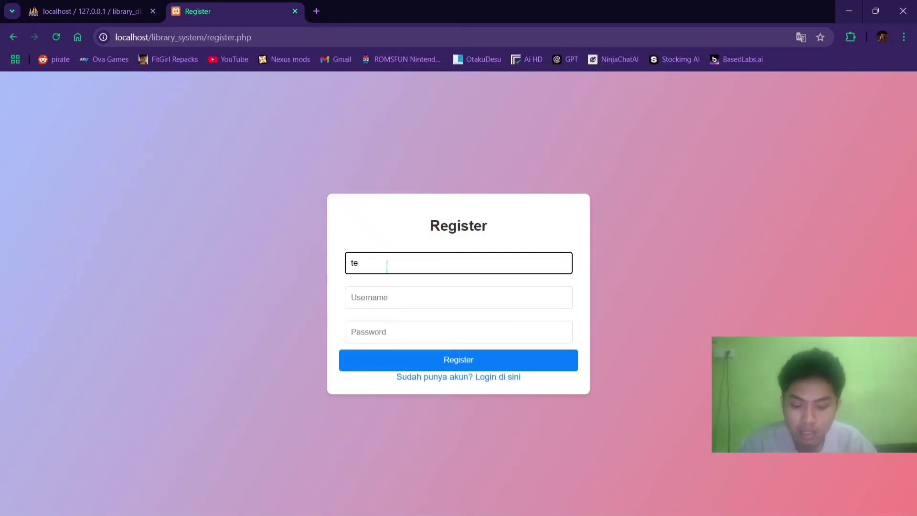
key(BackSpace)
key(BackSpace)
text(Bagus)
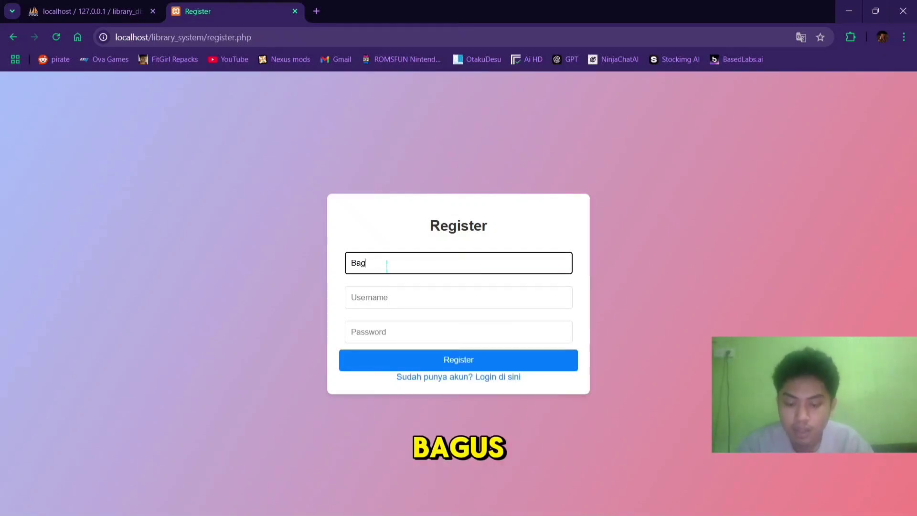
click(392, 294)
text(Bagus)
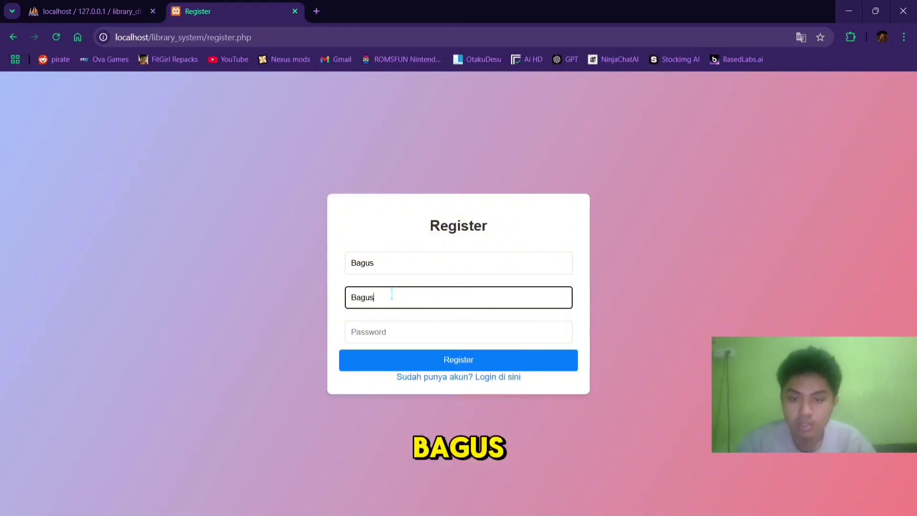
click(386, 336)
text(1)
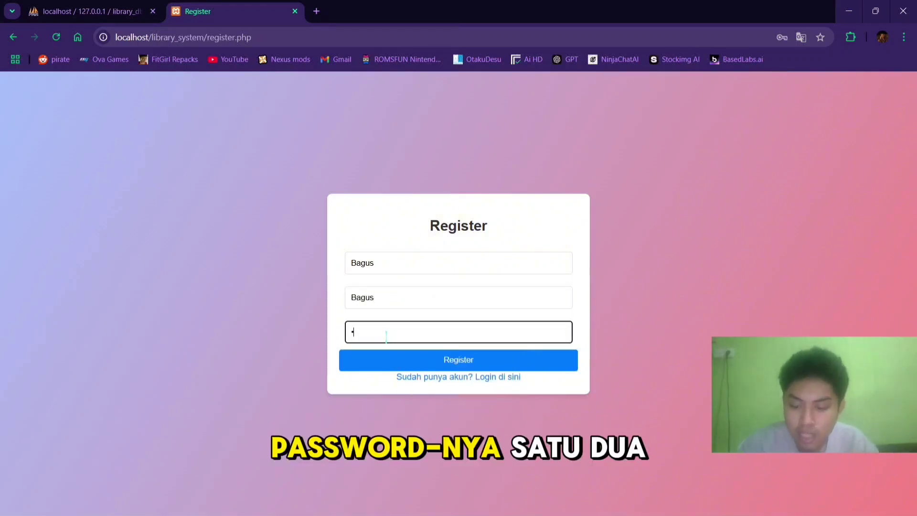
text(23)
click(409, 360)
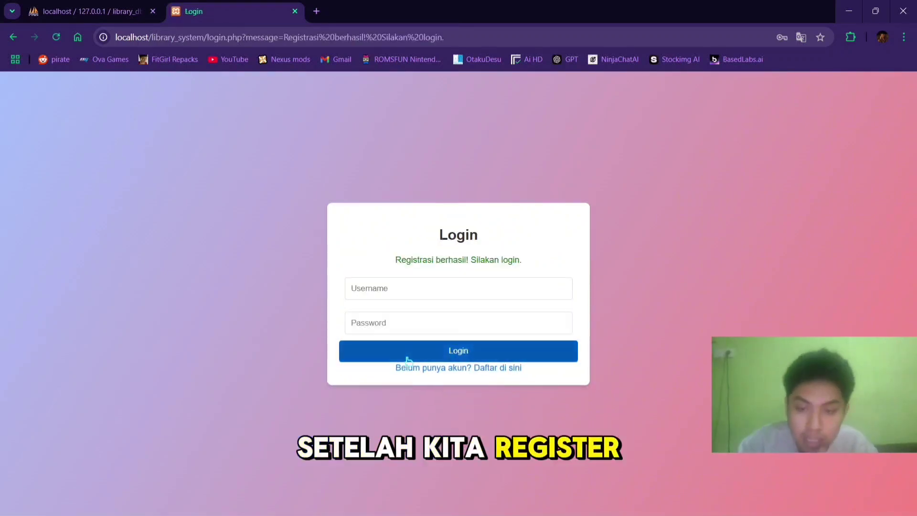
Log in to the library system with the newly registered username and account password
click(432, 289)
text(Bagus)
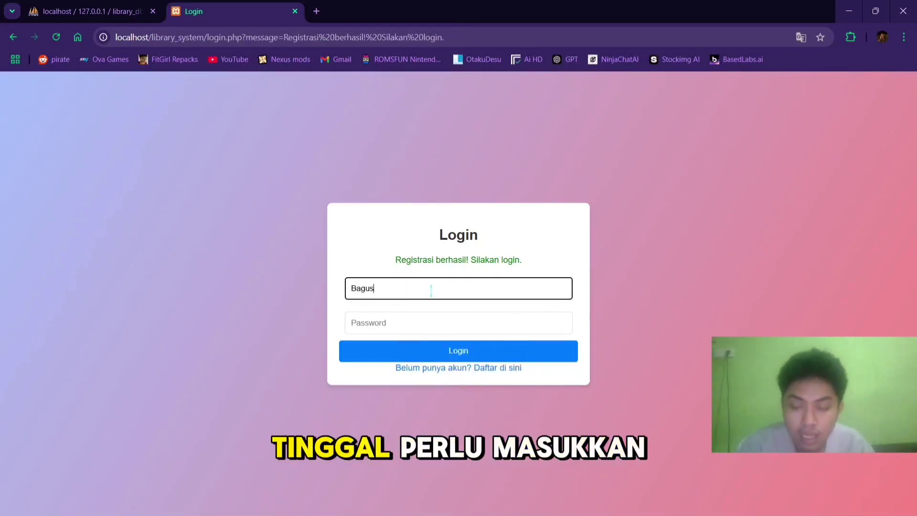
click(421, 322)
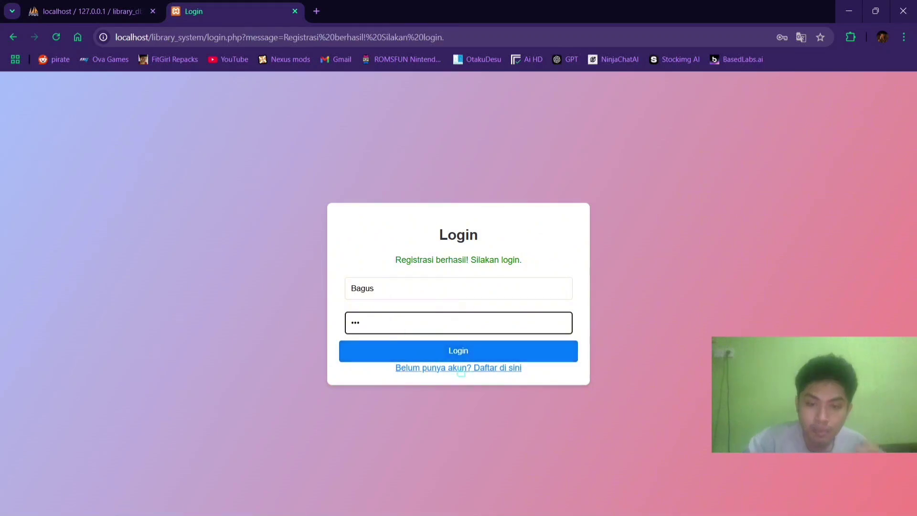
click(444, 353)
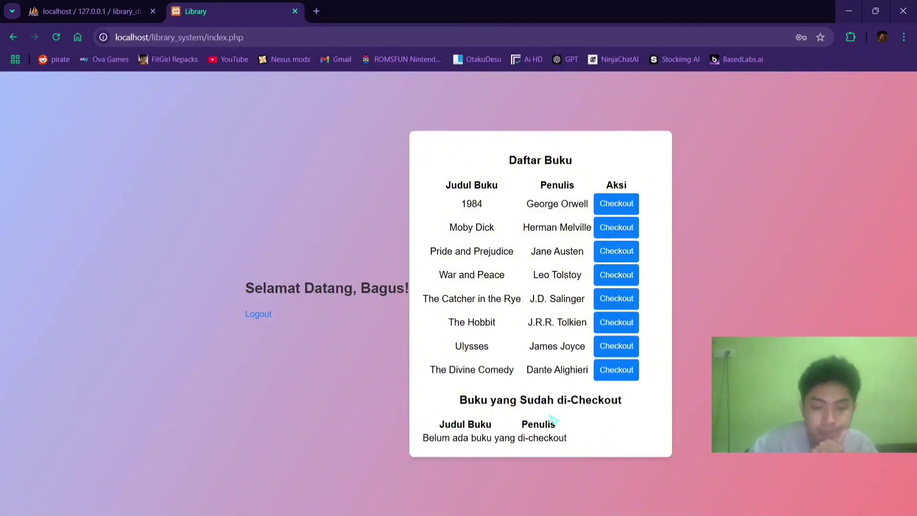
Check out the books 1984 and Moby Dick, and log out of the library system
click(605, 207)
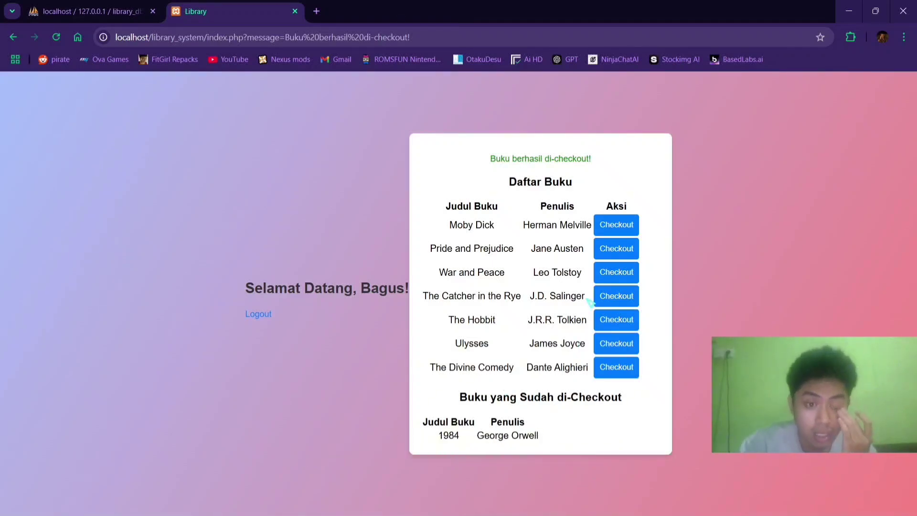
click(613, 223)
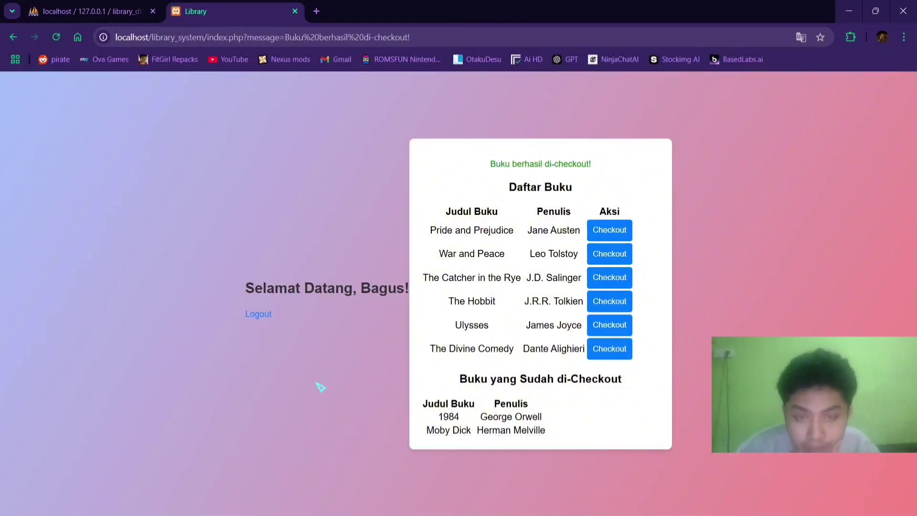
click(250, 318)
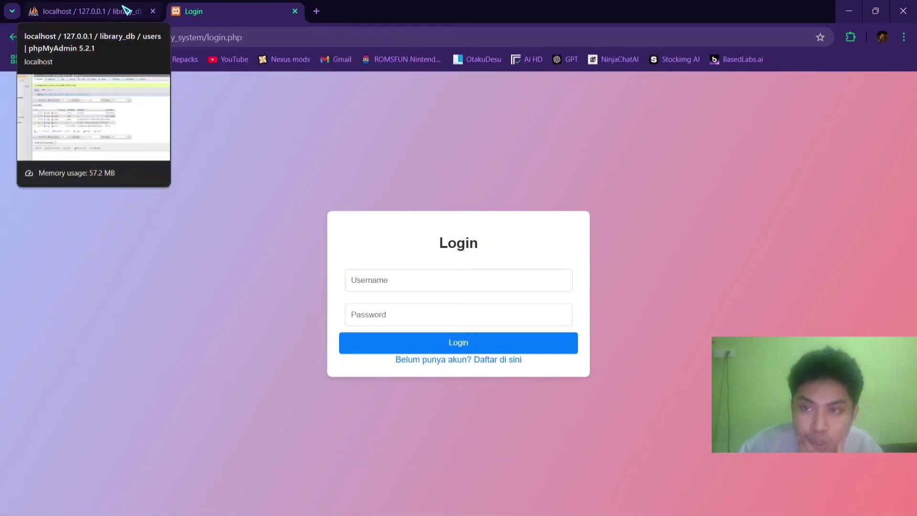
Switch to phpMyAdmin and reload the users table of library_db to inspect its account records
click(87, 11)
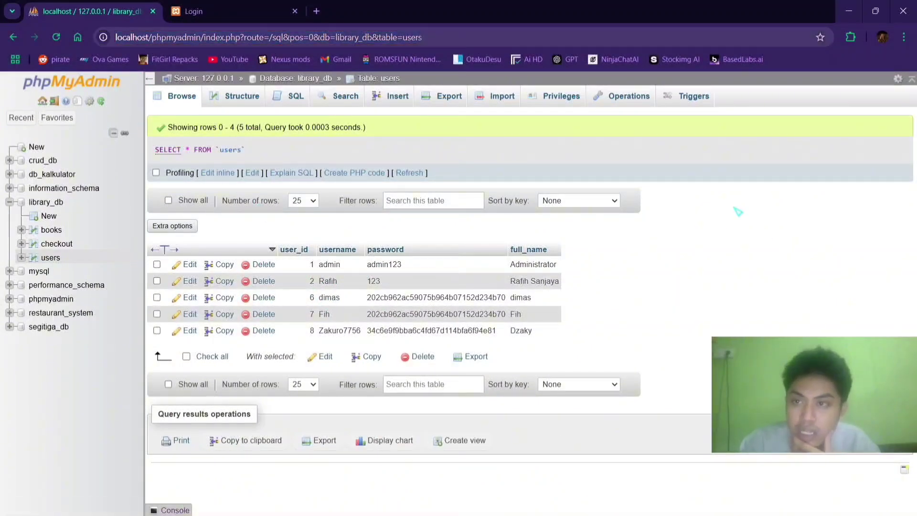
click(58, 37)
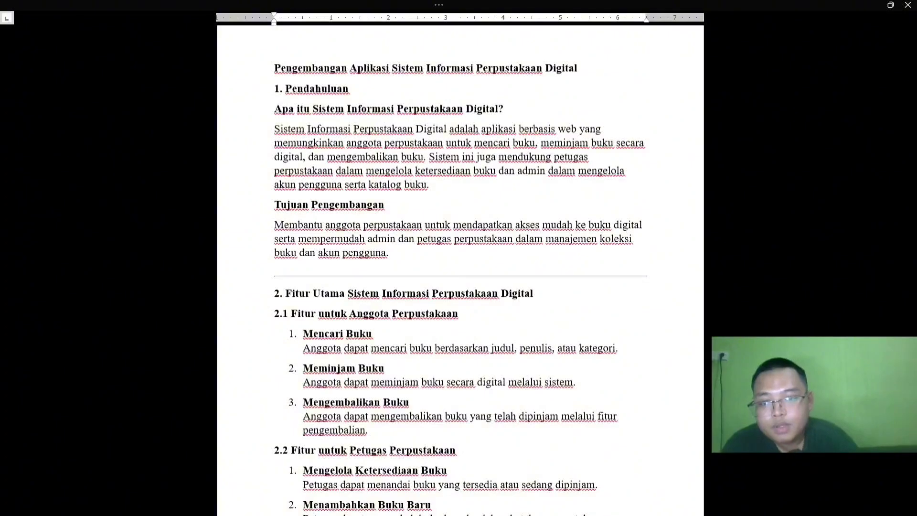
Read section 2 of the digital library document, covering the features for members, library staff and admins
scroll(460, 271, down, 5)
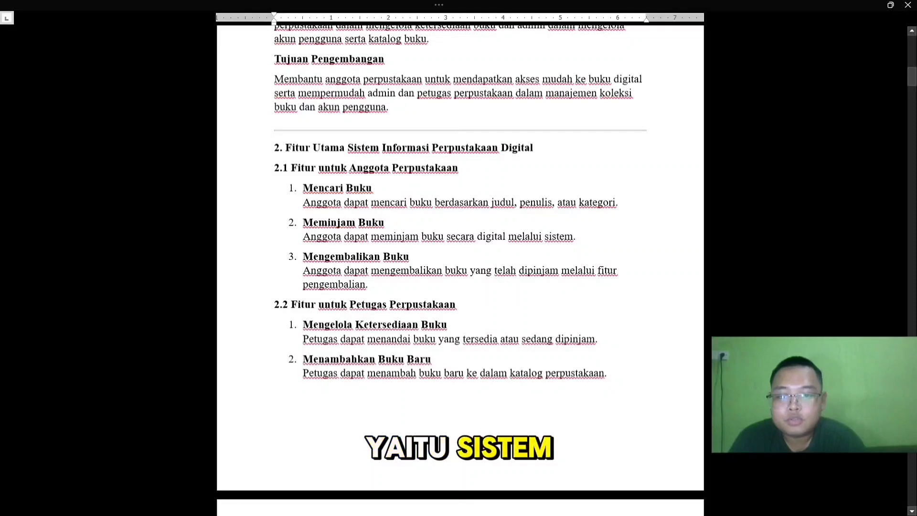
scroll(460, 262, down, 1)
scroll(460, 263, down, 1)
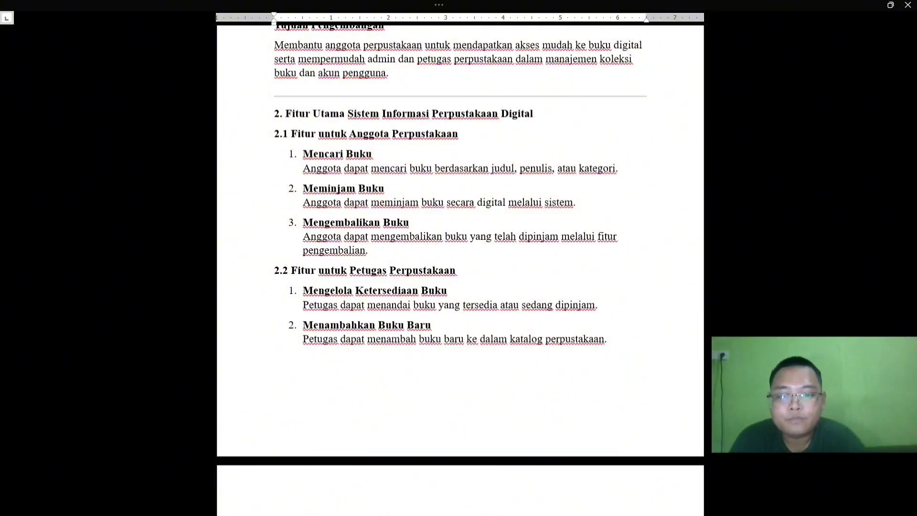
scroll(460, 263, down, 1)
scroll(460, 262, down, 5)
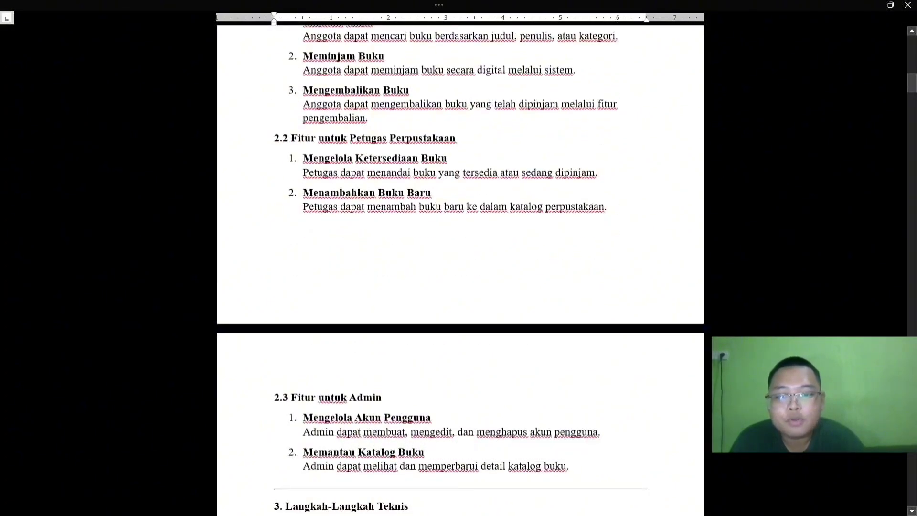
scroll(460, 262, down, 1)
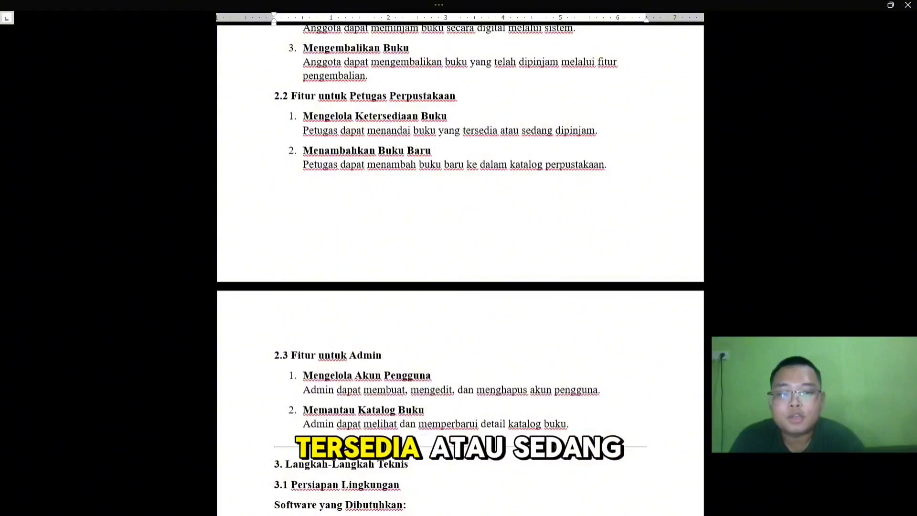
scroll(460, 267, down, 1)
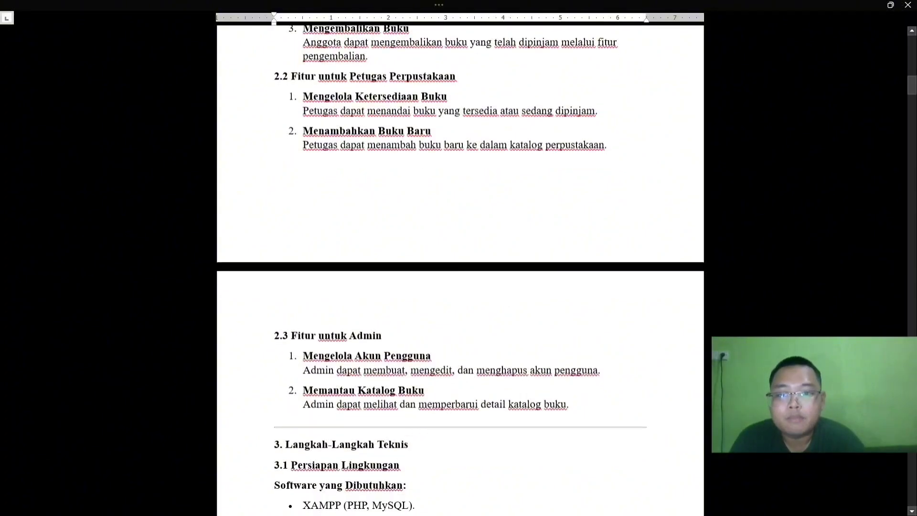
scroll(460, 267, down, 1)
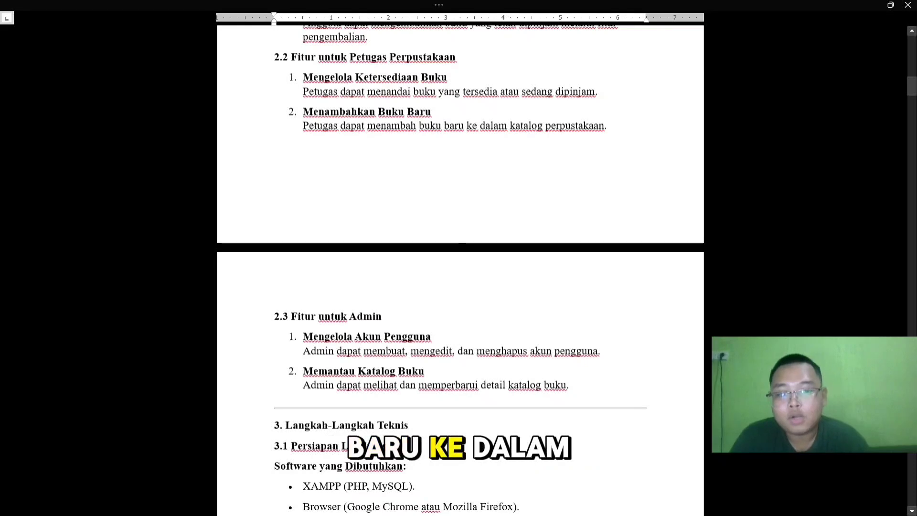
scroll(459, 267, down, 3)
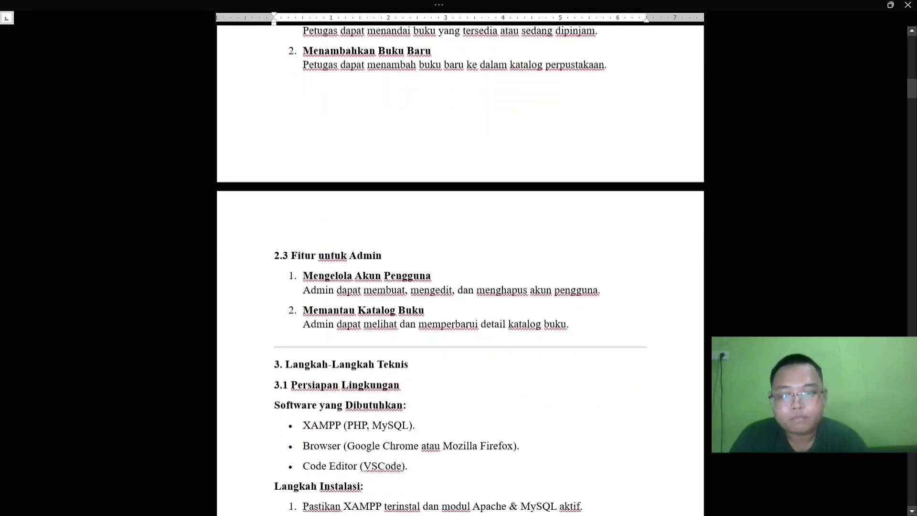
scroll(460, 267, down, 8)
scroll(460, 267, down, 1)
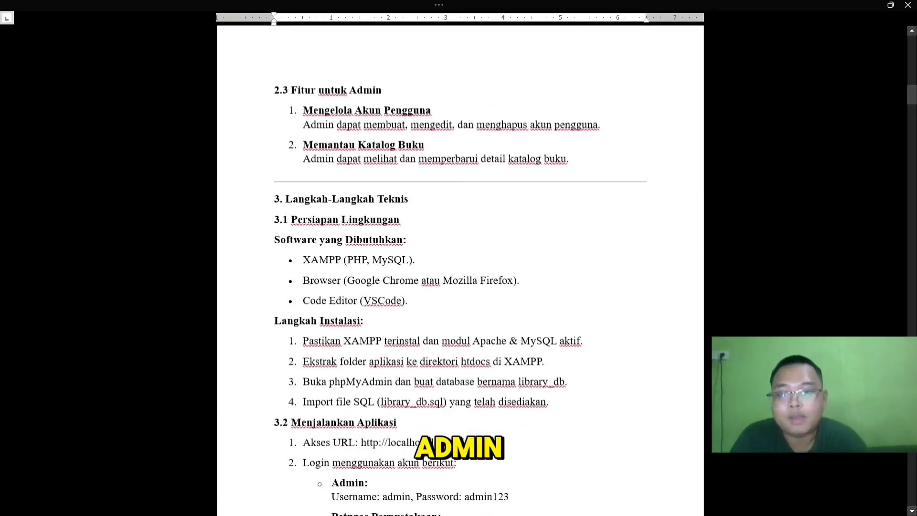
scroll(460, 267, down, 1)
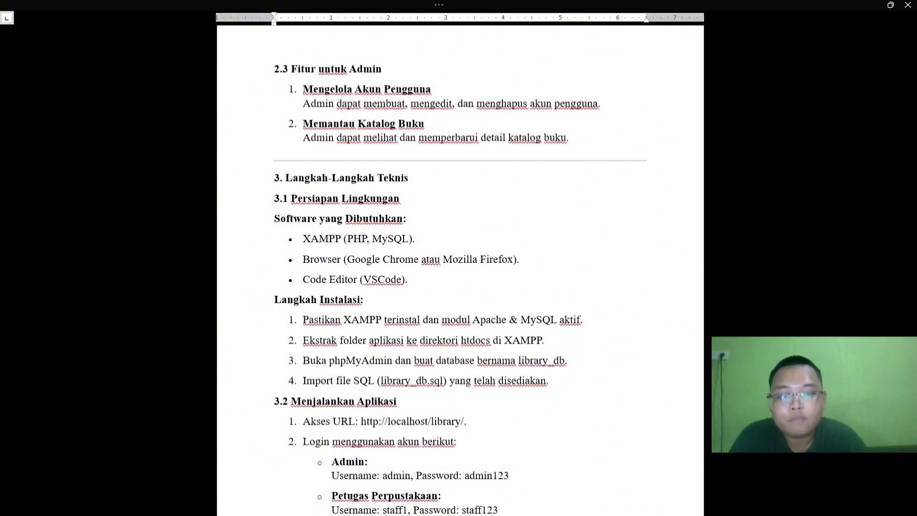
Review section 3.1 of the document for the required software and the installation steps
scroll(460, 266, down, 3)
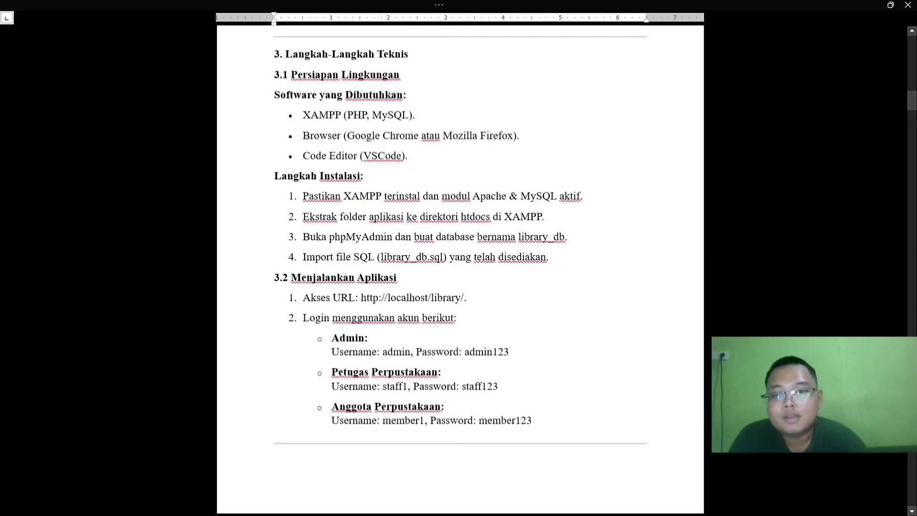
scroll(460, 267, down, 1)
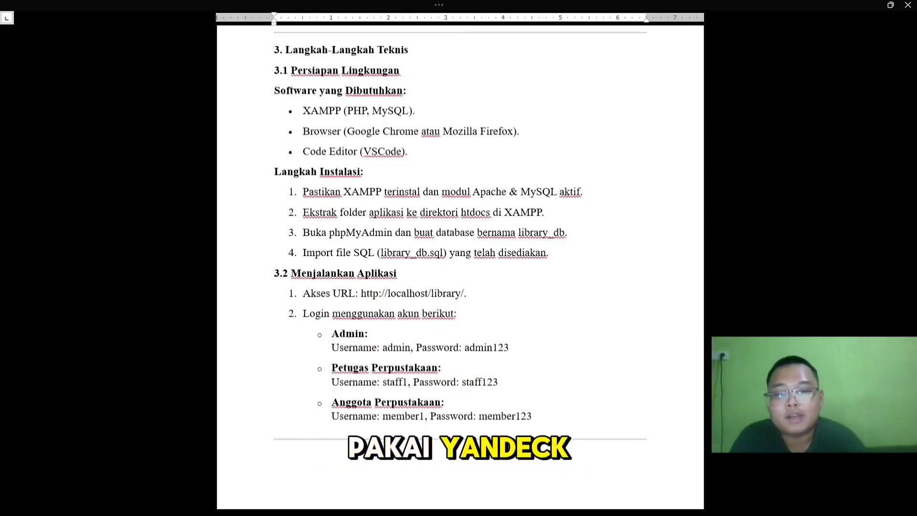
scroll(460, 267, down, 1)
scroll(459, 268, up, 1)
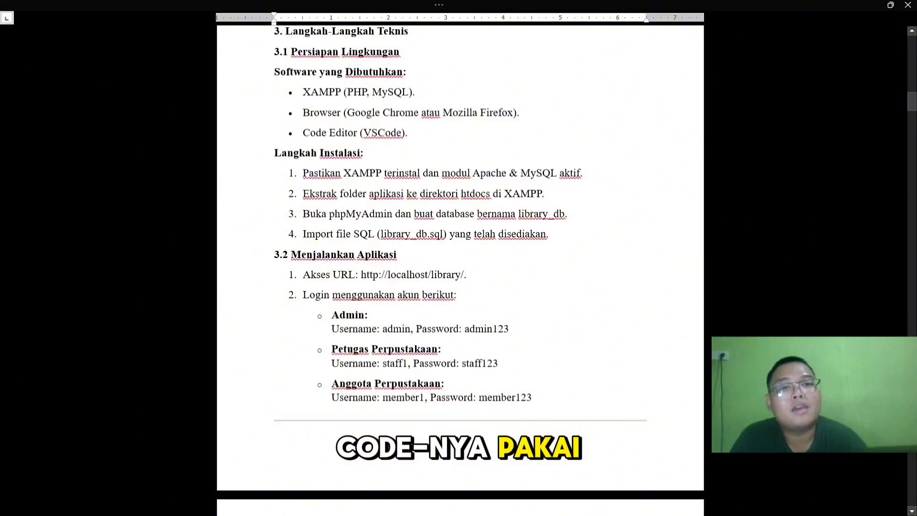
scroll(460, 267, down, 1)
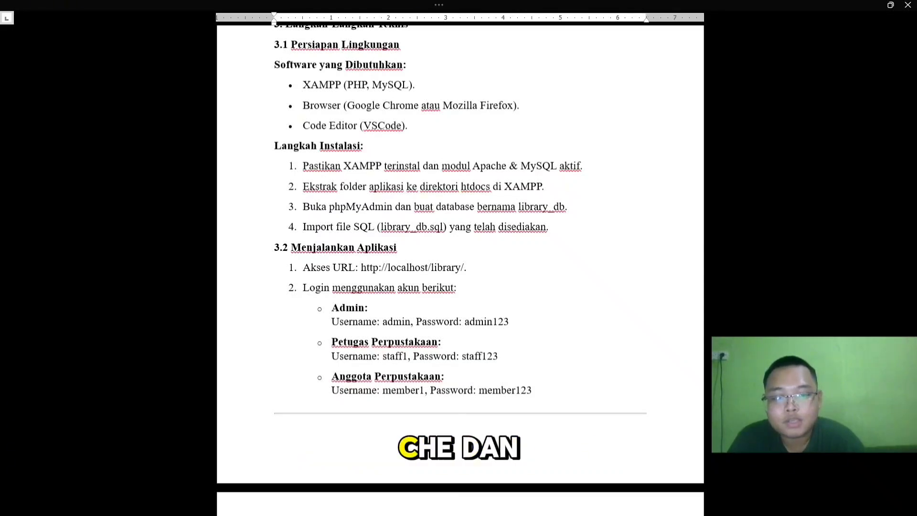
scroll(460, 248, down, 1)
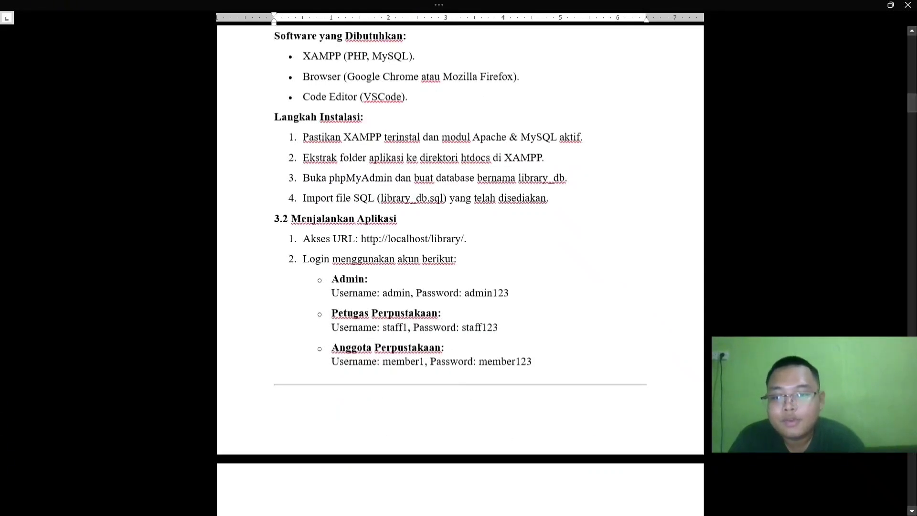
scroll(460, 248, up, 1)
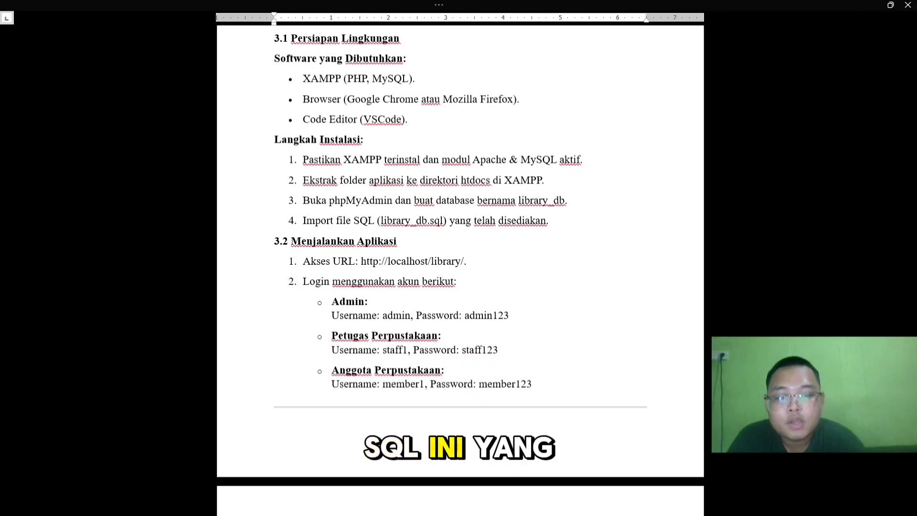
Review section 3.2 of the document for the application's access URL and the login accounts for admin, library staff and members
scroll(460, 258, down, 4)
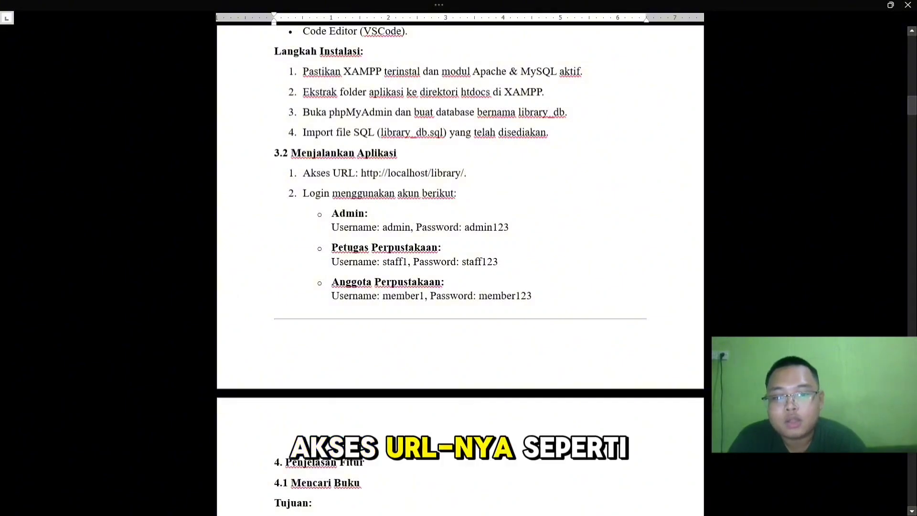
drag(361, 172, 472, 175)
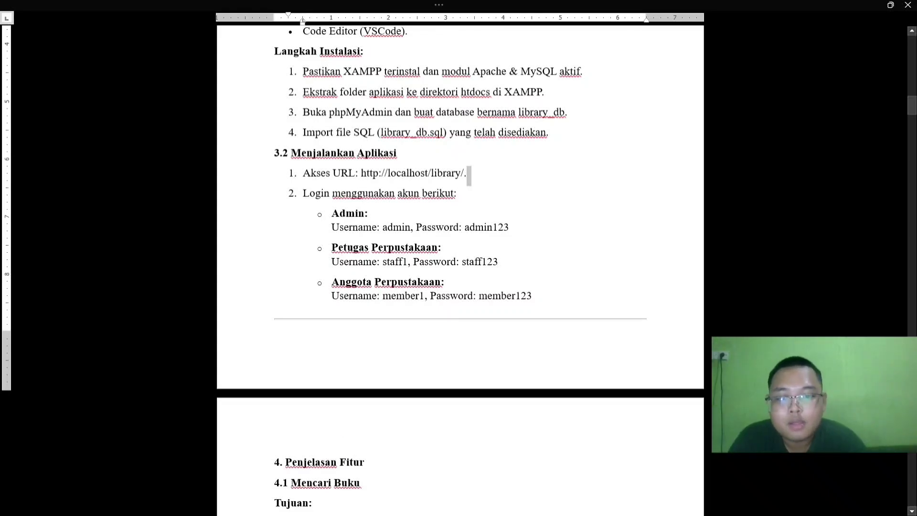
scroll(459, 268, down, 1)
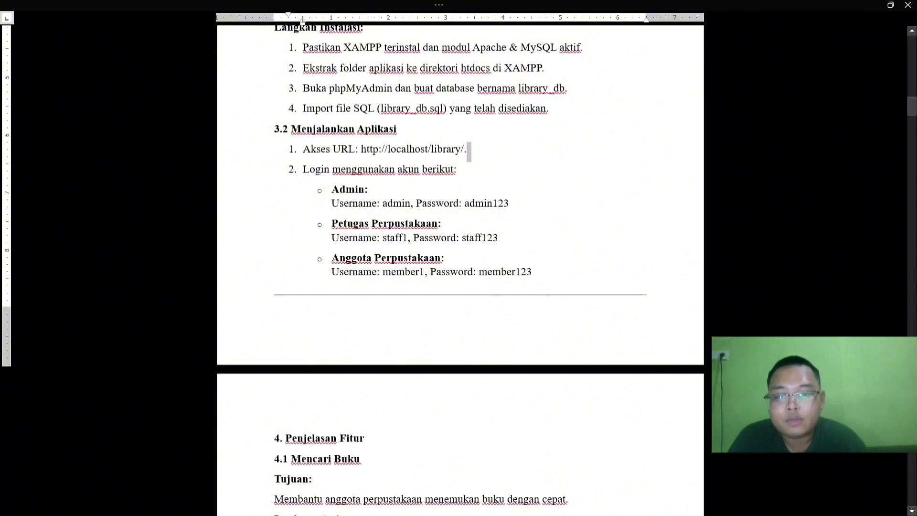
click(414, 203)
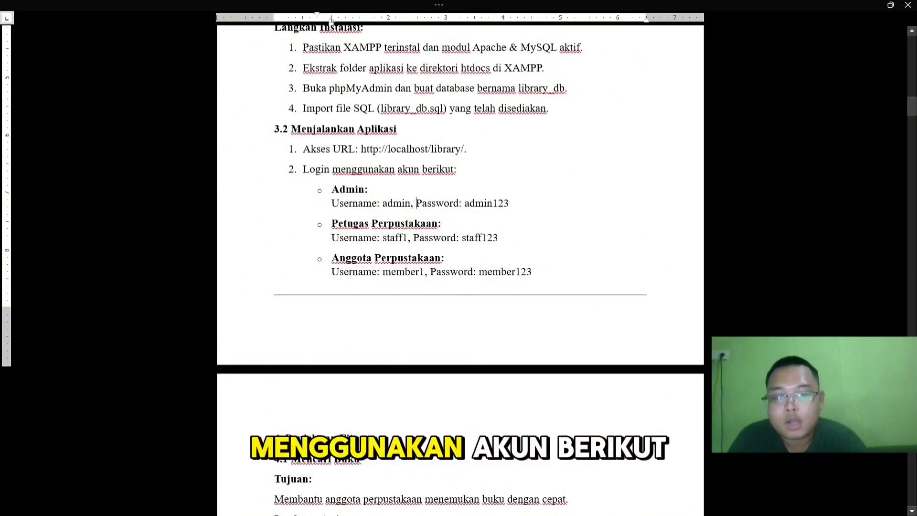
scroll(460, 268, down, 1)
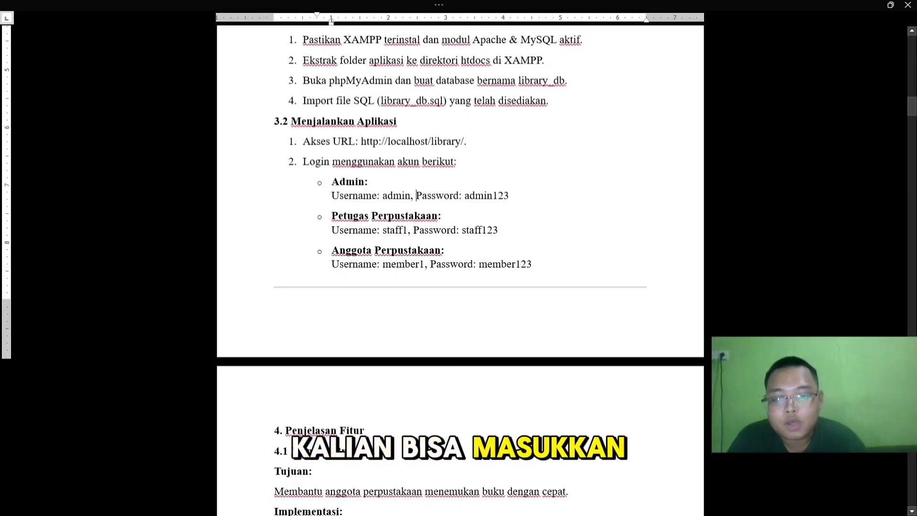
scroll(459, 267, down, 1)
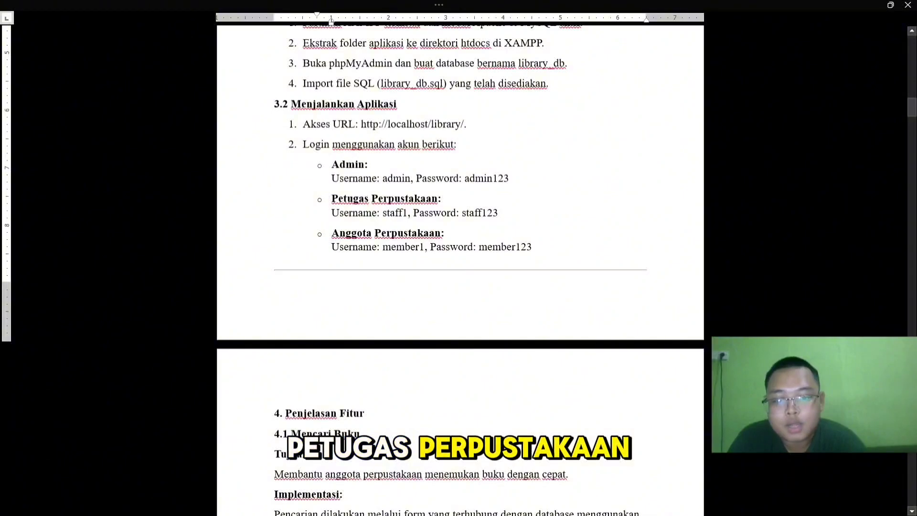
scroll(459, 267, down, 2)
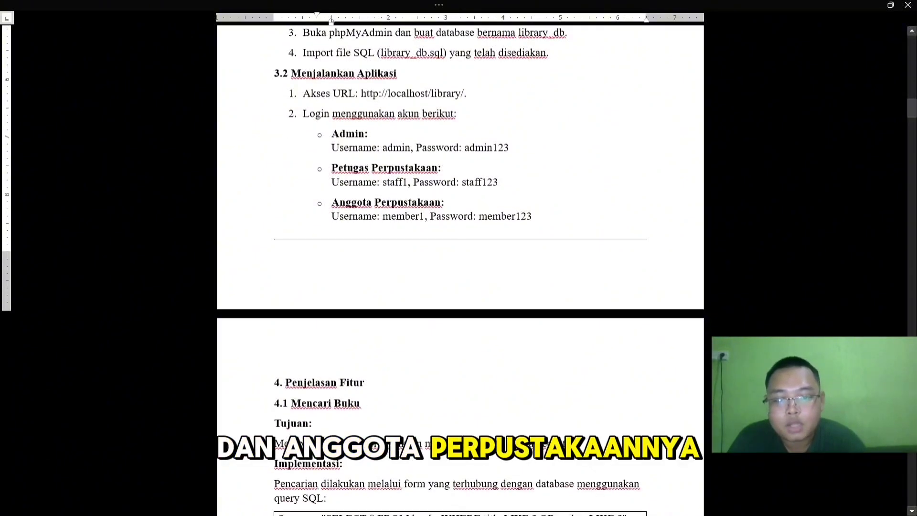
scroll(460, 268, up, 5)
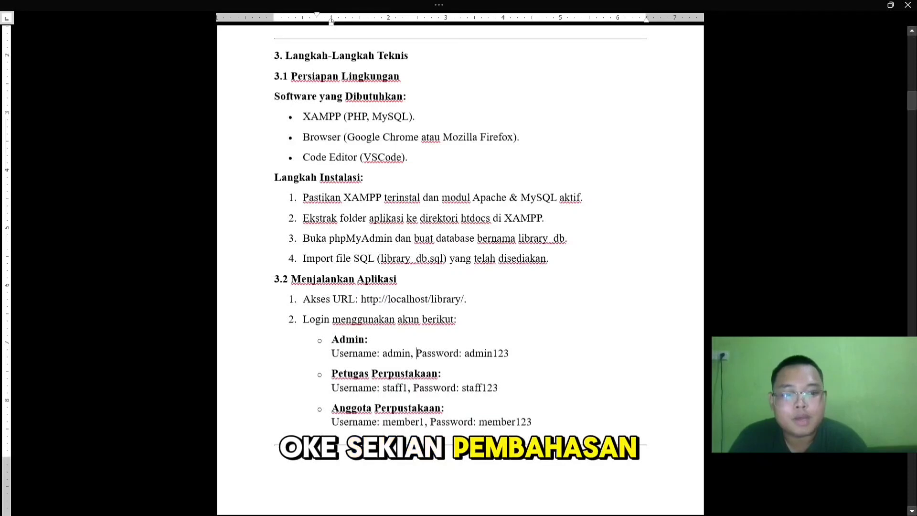
scroll(460, 268, up, 1)
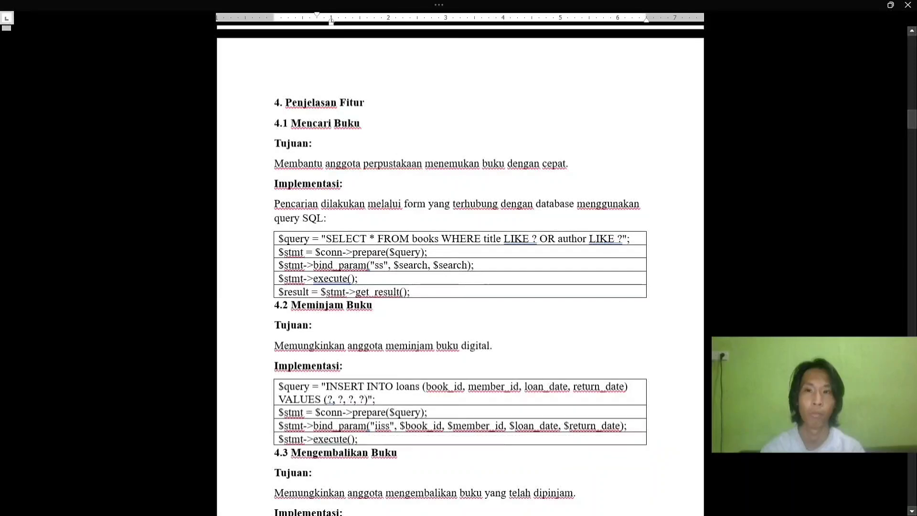
Read sections 4.1 to 4.3 on searching, borrowing and returning books, examining the purpose and SQL implementation of each feature
scroll(460, 262, down, 2)
scroll(460, 263, up, 1)
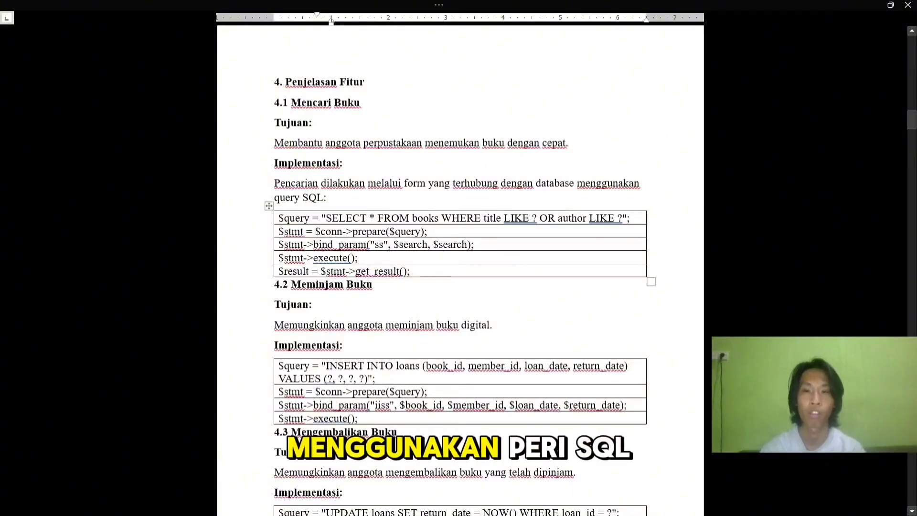
scroll(460, 246, down, 4)
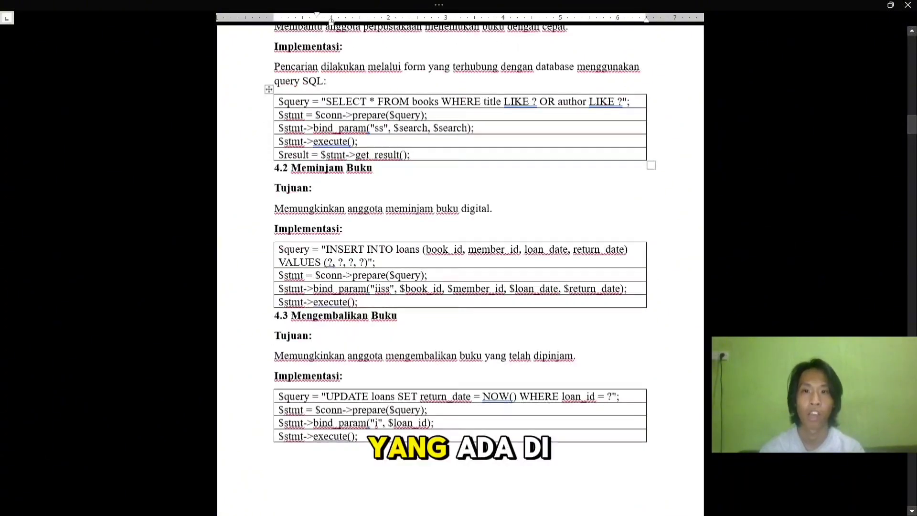
scroll(460, 246, up, 1)
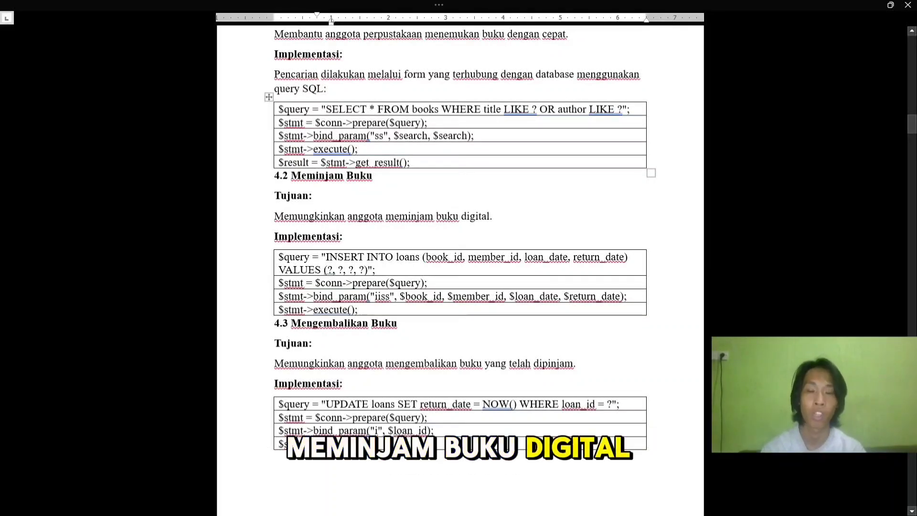
scroll(459, 258, down, 3)
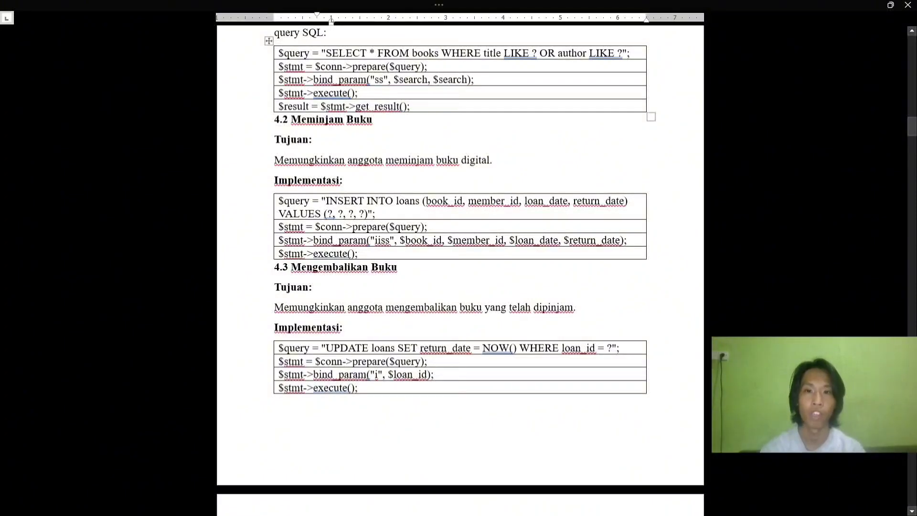
scroll(461, 257, down, 5)
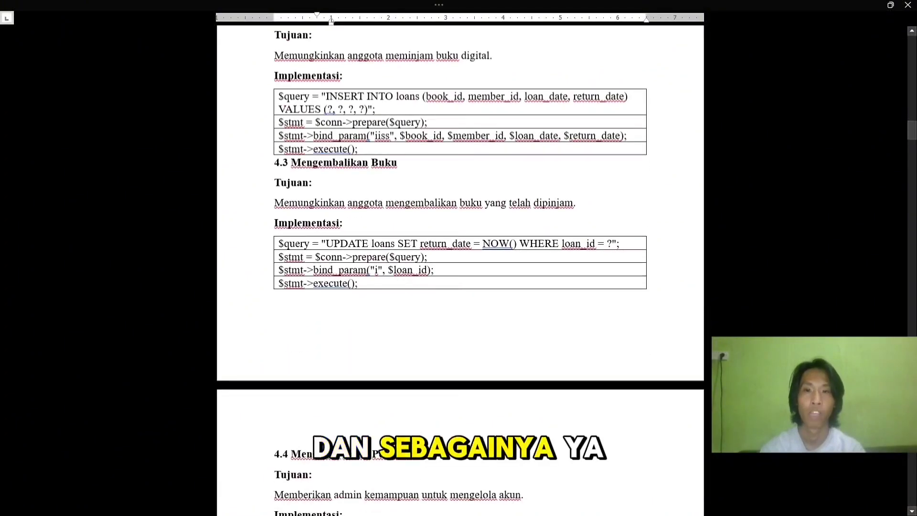
scroll(460, 258, up, 3)
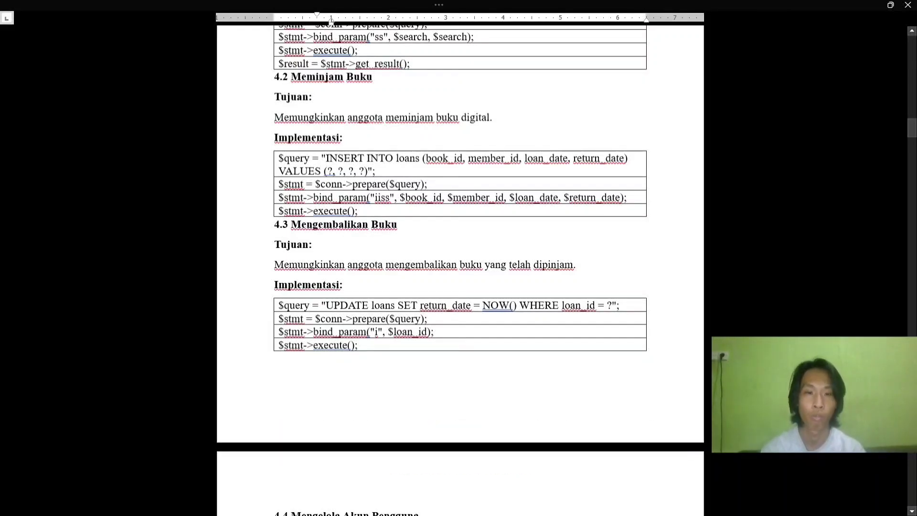
scroll(460, 258, down, 4)
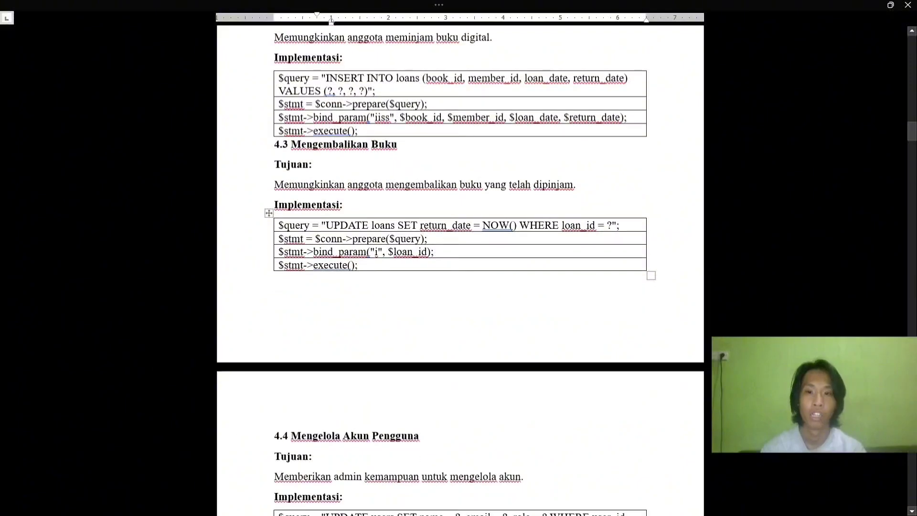
scroll(460, 270, down, 1)
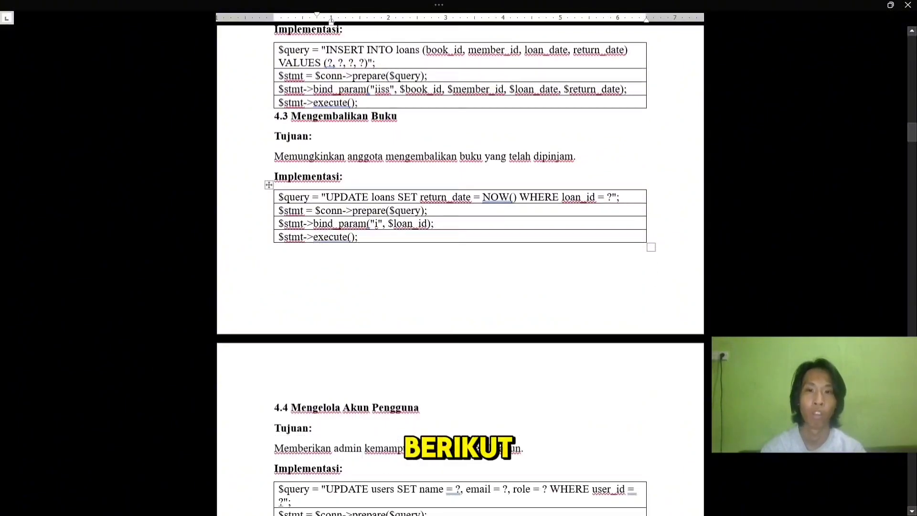
Examine sections 4.4 and 4.5 for the purpose and query code of managing user accounts and book availability
scroll(460, 259, down, 10)
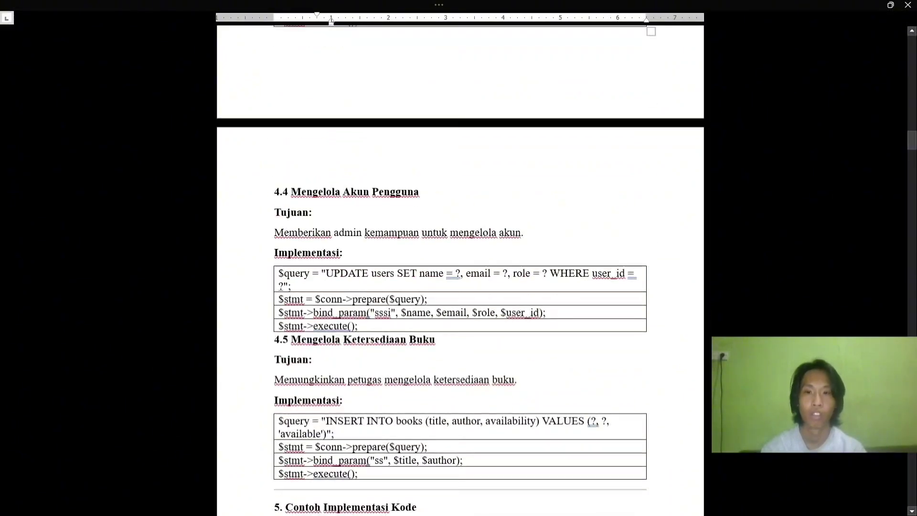
scroll(460, 306, down, 1)
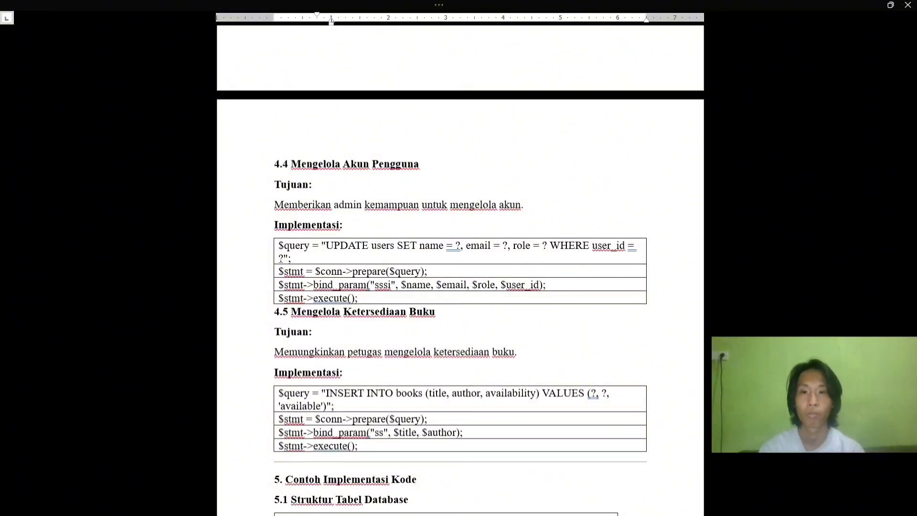
scroll(460, 267, down, 1)
scroll(459, 267, up, 2)
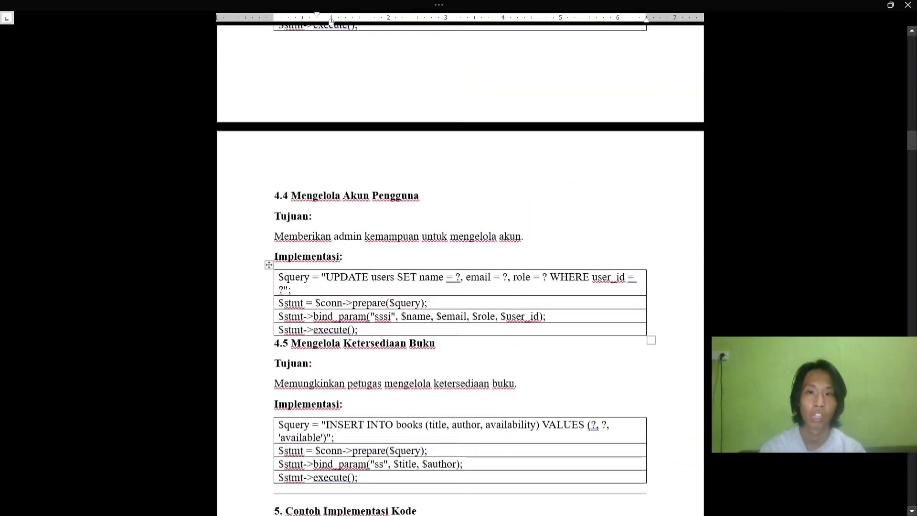
scroll(460, 267, down, 2)
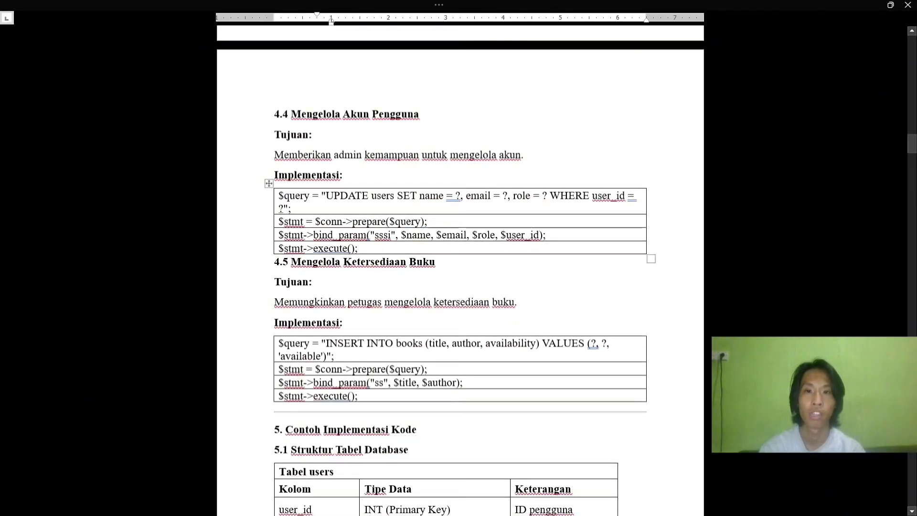
scroll(459, 268, down, 1)
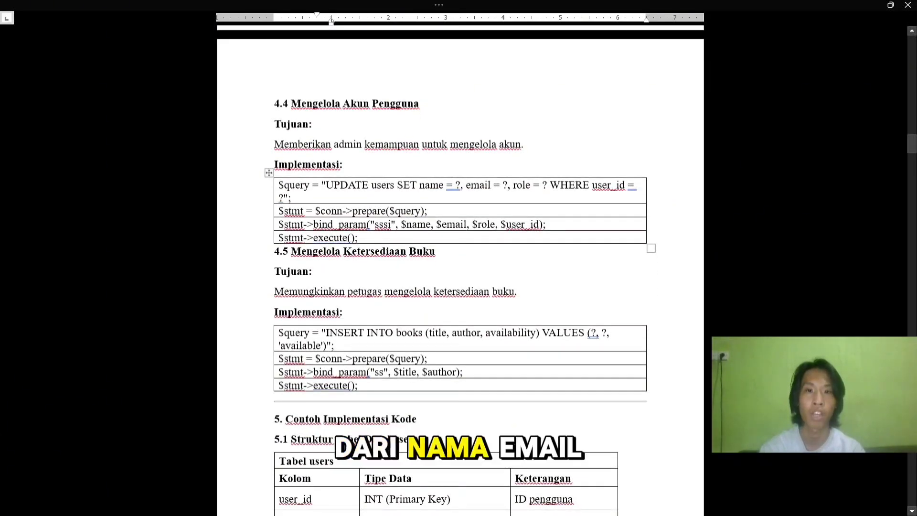
scroll(460, 266, down, 1)
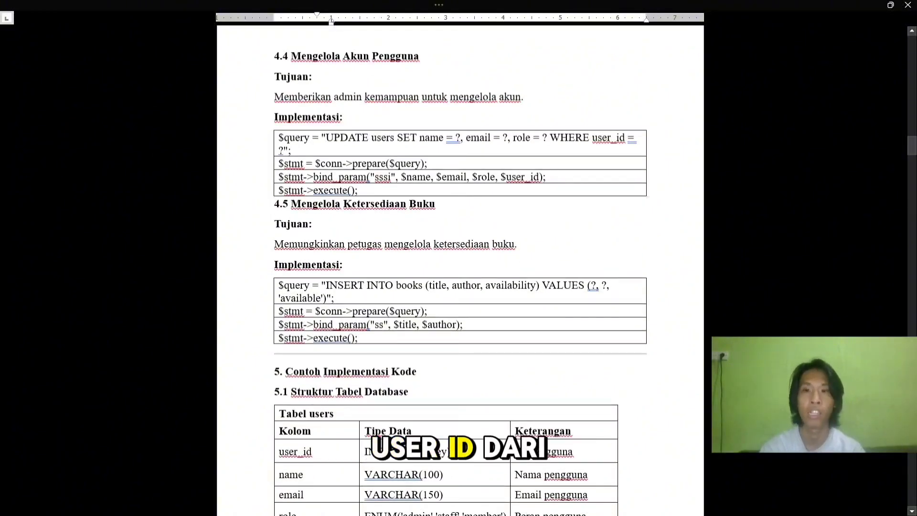
scroll(459, 268, down, 2)
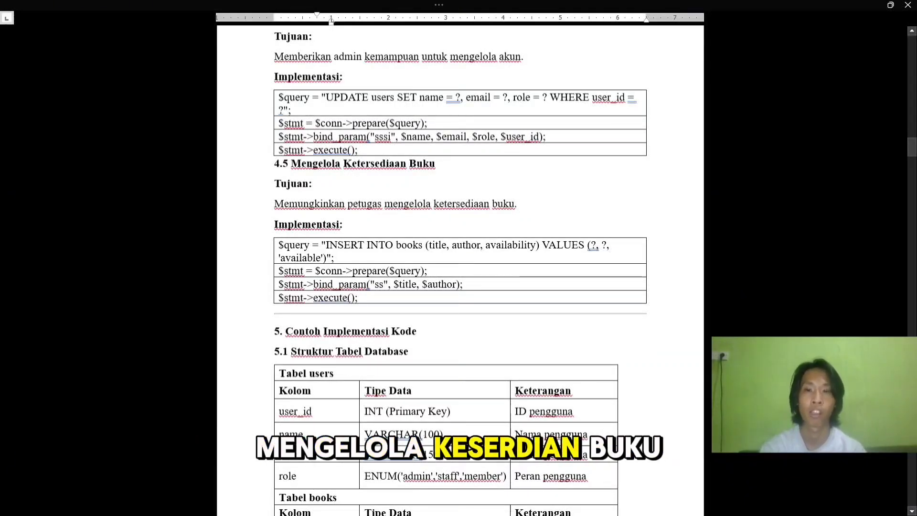
scroll(460, 266, down, 3)
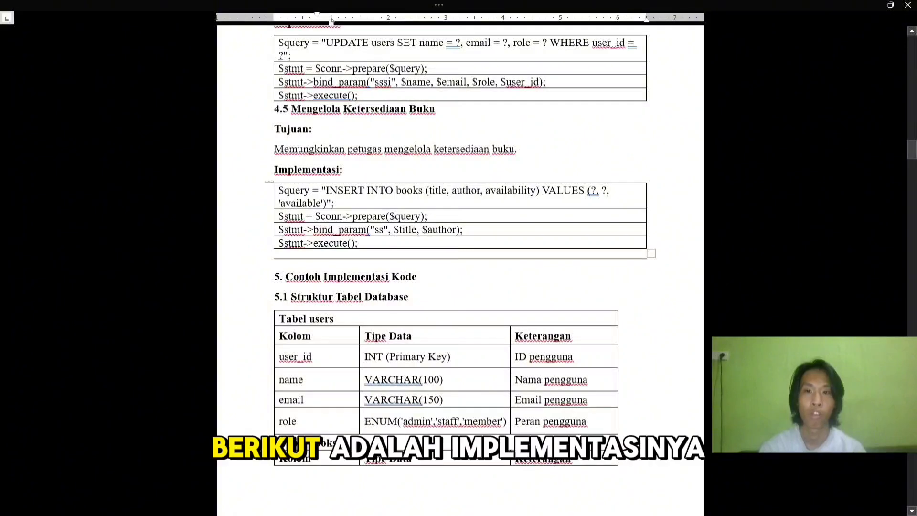
scroll(460, 191, up, 3)
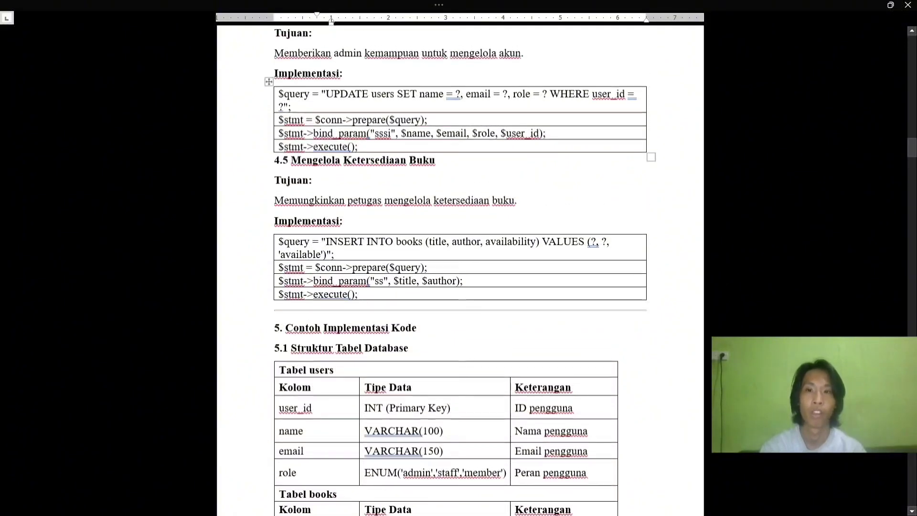